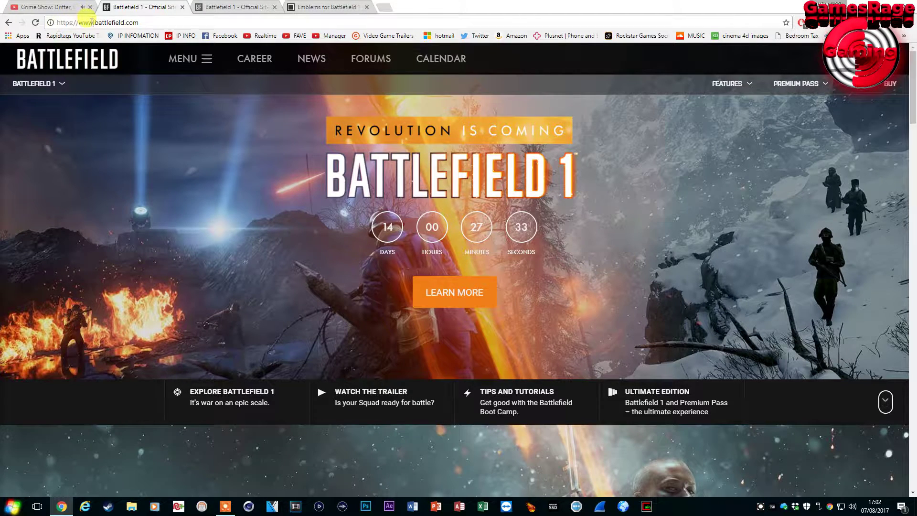
# Load battlefield.com/companion/career/ and log in to the Web Companion
pyautogui.click(101, 23)
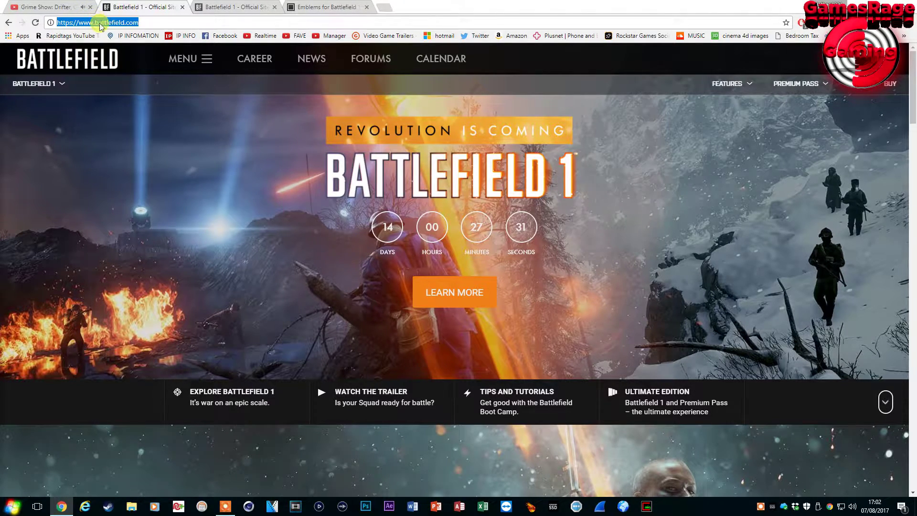
pyautogui.write('https://www.battlefield.com/companion/career/')
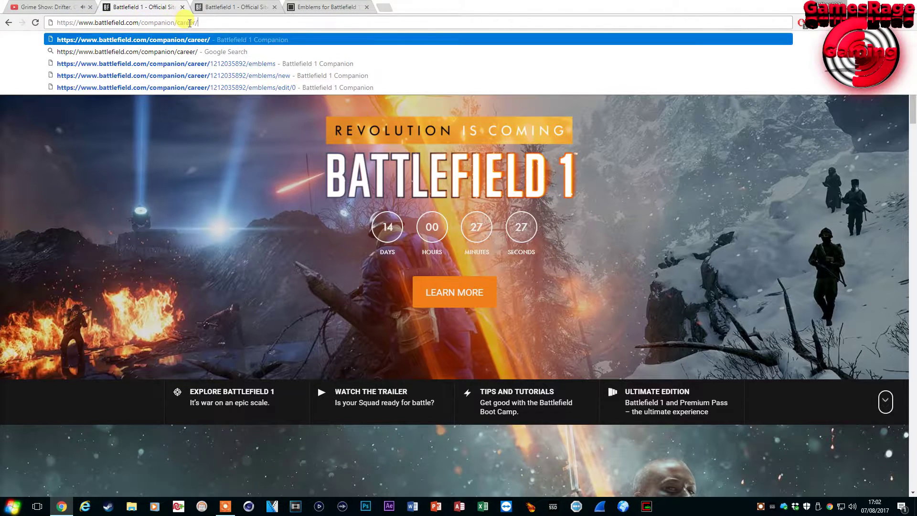
pyautogui.press('Return')
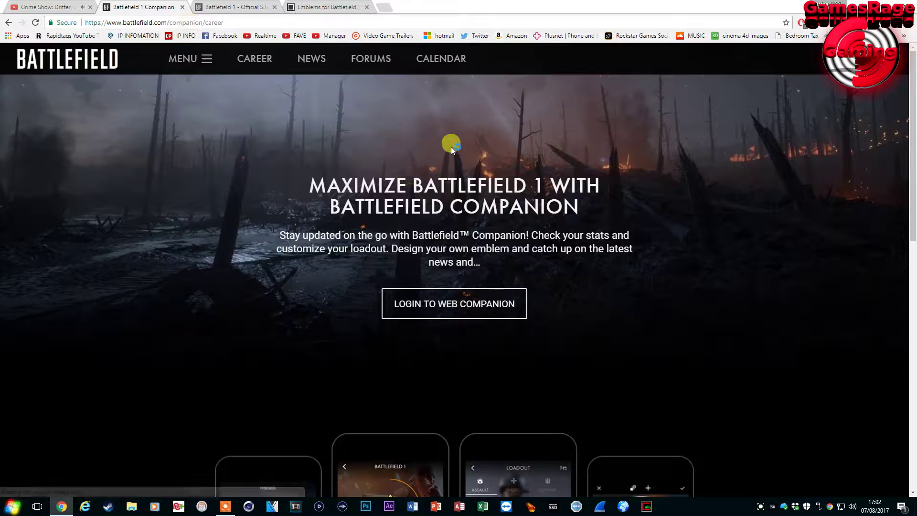
pyautogui.click(454, 303)
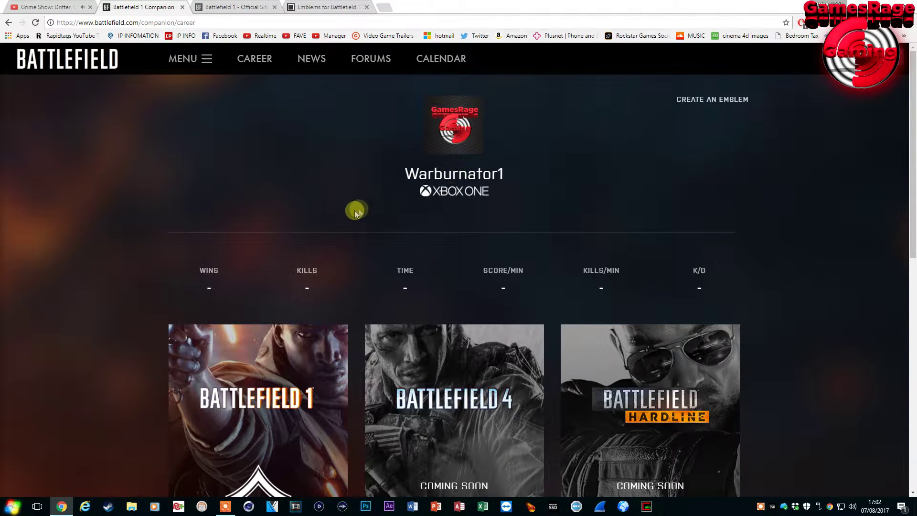
pyautogui.scroll(-10, 365, 212)
pyautogui.scroll(10, 172, 229)
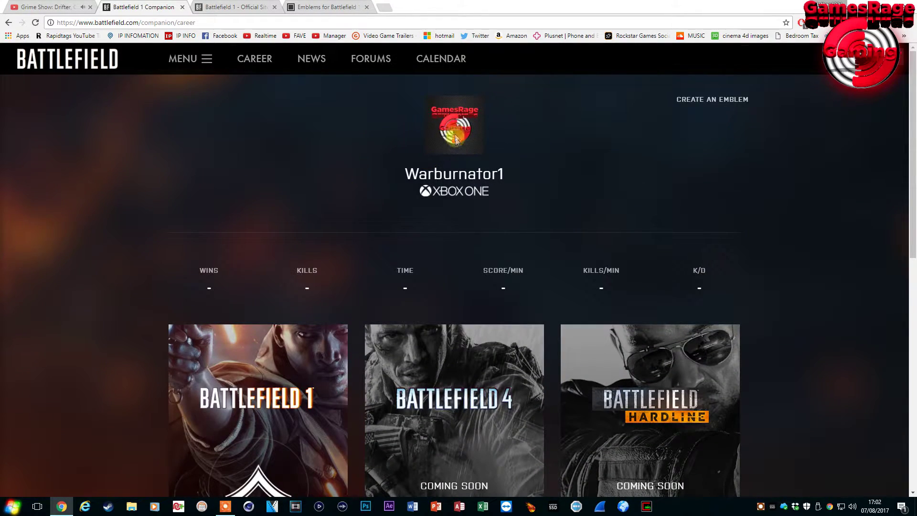
# Go to Create an Emblem and start a new blank emblem from the + tile
pyautogui.click(688, 101)
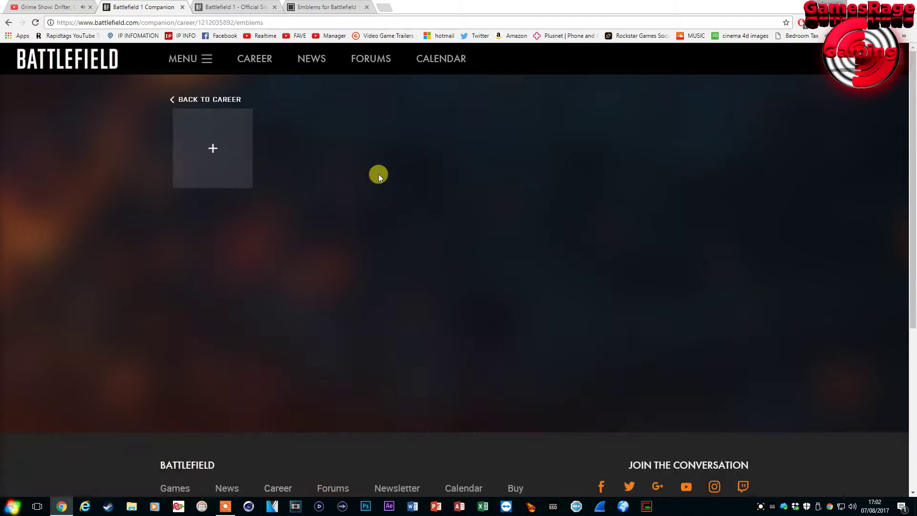
pyautogui.click(228, 143)
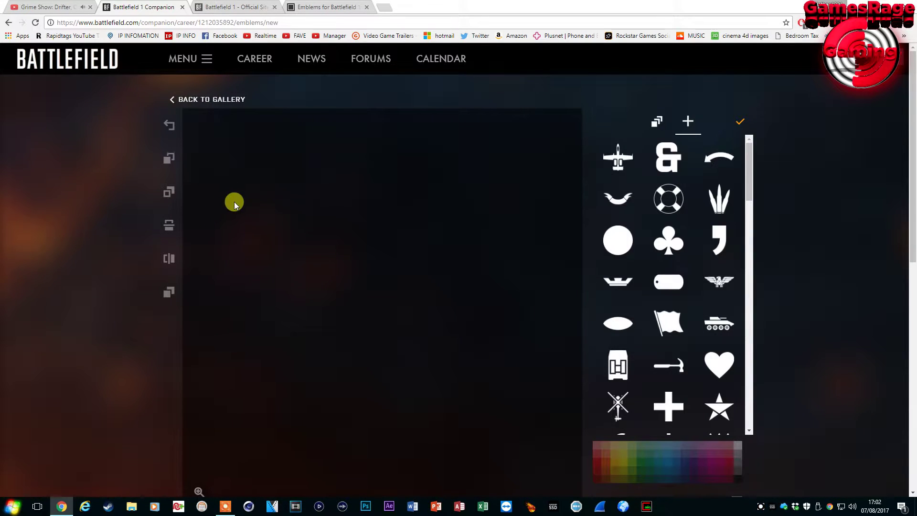
pyautogui.scroll(-5, 381, 250)
pyautogui.scroll(5, 381, 254)
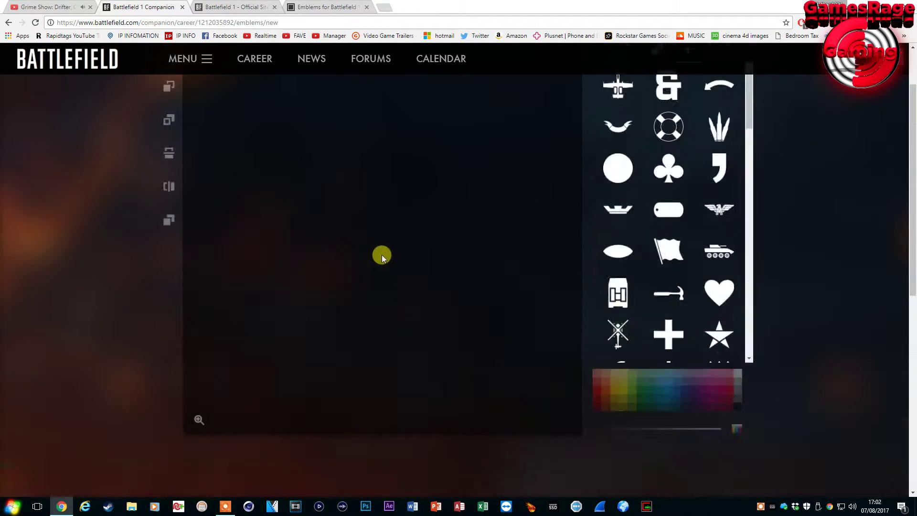
# Switch to the Emblems for Battlefield site, close the official Battlefield 1 page, and browse the emblems
pyautogui.click(323, 8)
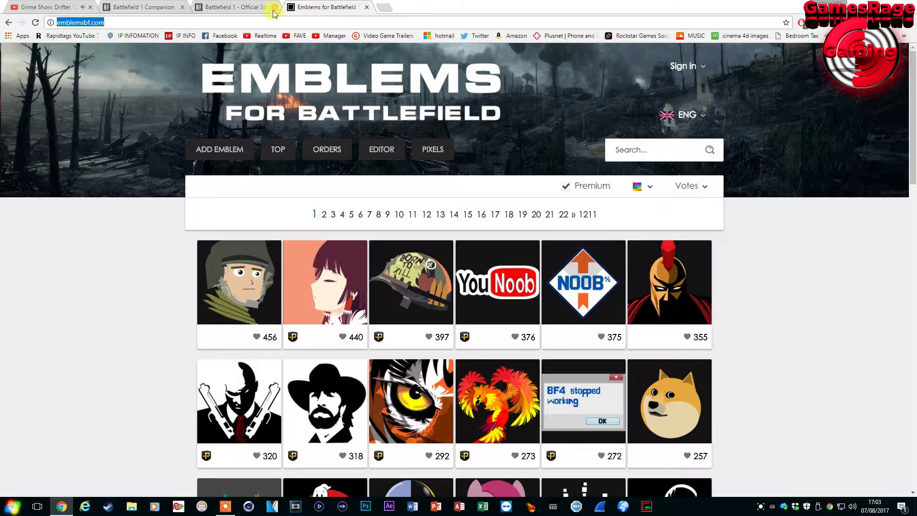
pyautogui.click(274, 8)
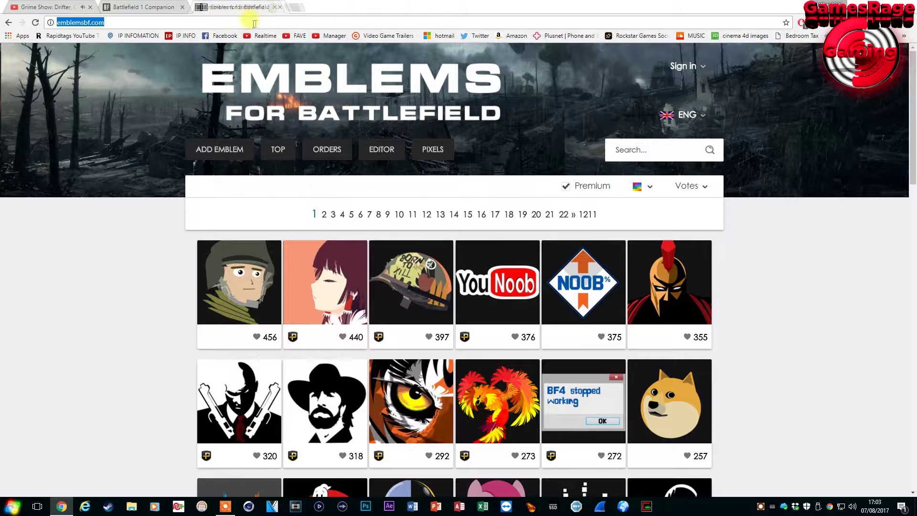
pyautogui.click(74, 20)
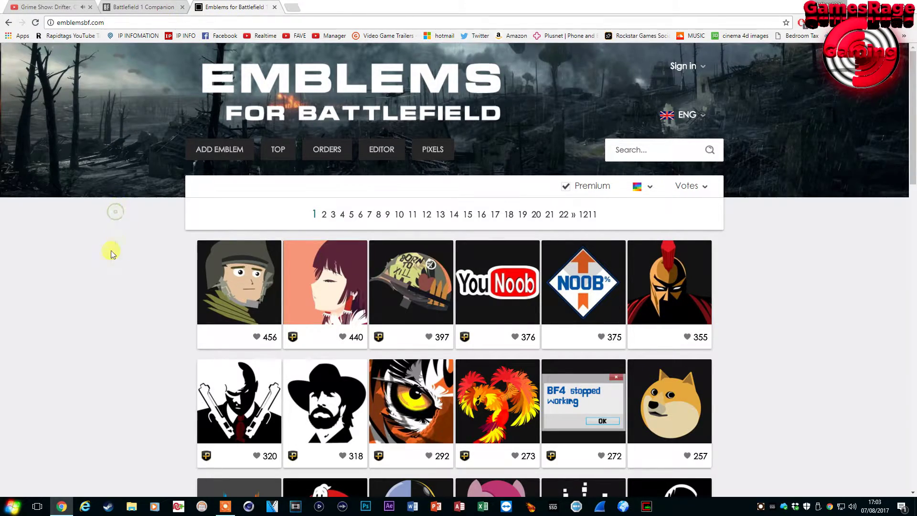
pyautogui.scroll(-4, 110, 250)
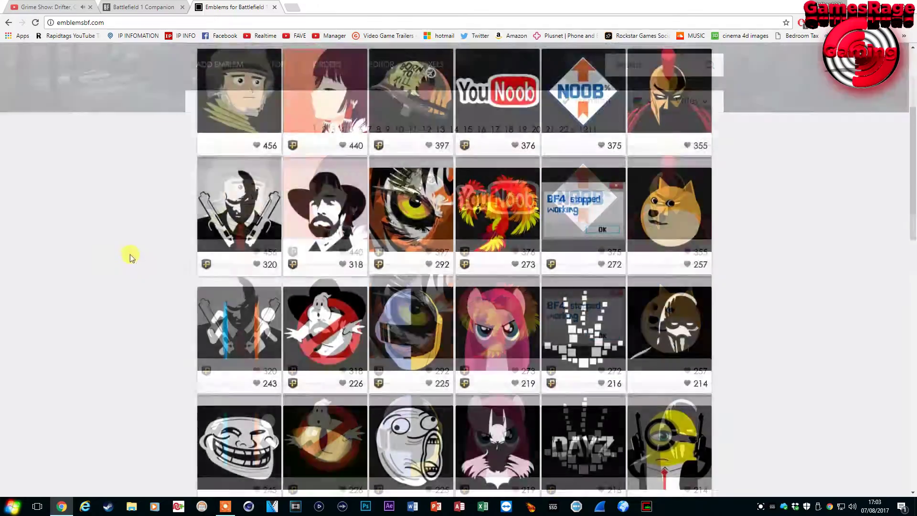
pyautogui.scroll(-12, 137, 254)
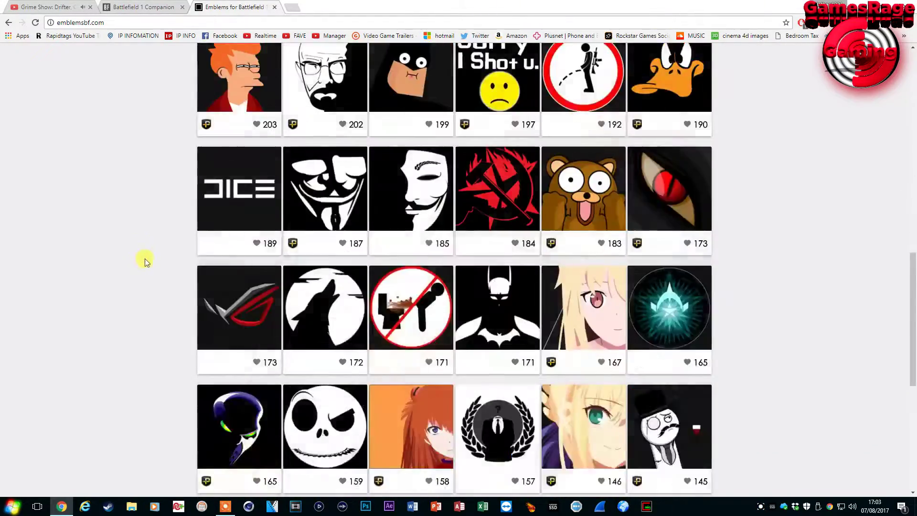
pyautogui.scroll(-2, 144, 259)
pyautogui.scroll(5, 145, 270)
pyautogui.scroll(-1, 145, 271)
pyautogui.scroll(4, 145, 270)
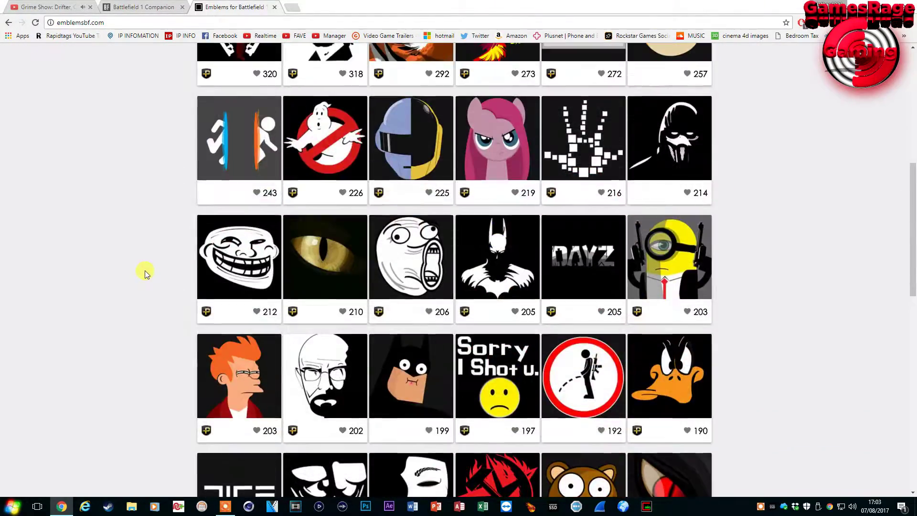
pyautogui.scroll(7, 145, 270)
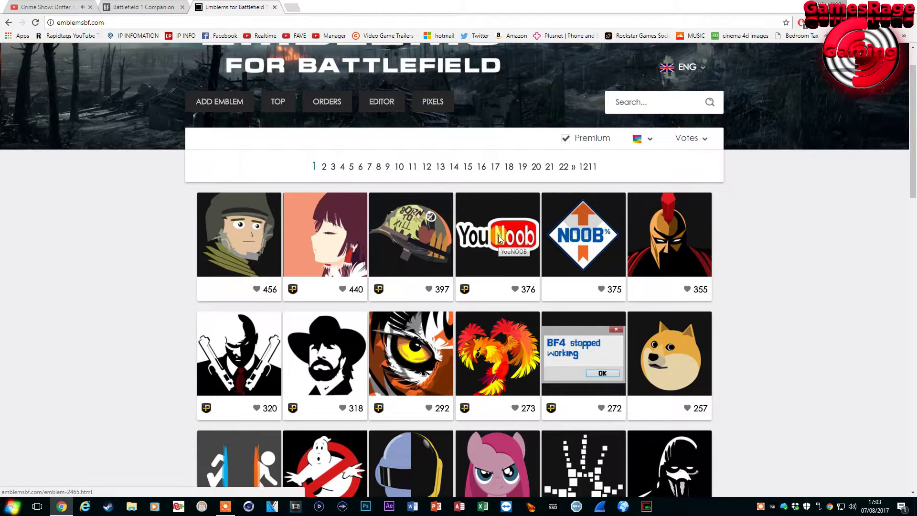
# Copy the YouNoob emblem's BATTLEFIELD 1 code and return to the Companion editor tab
pyautogui.click(498, 236)
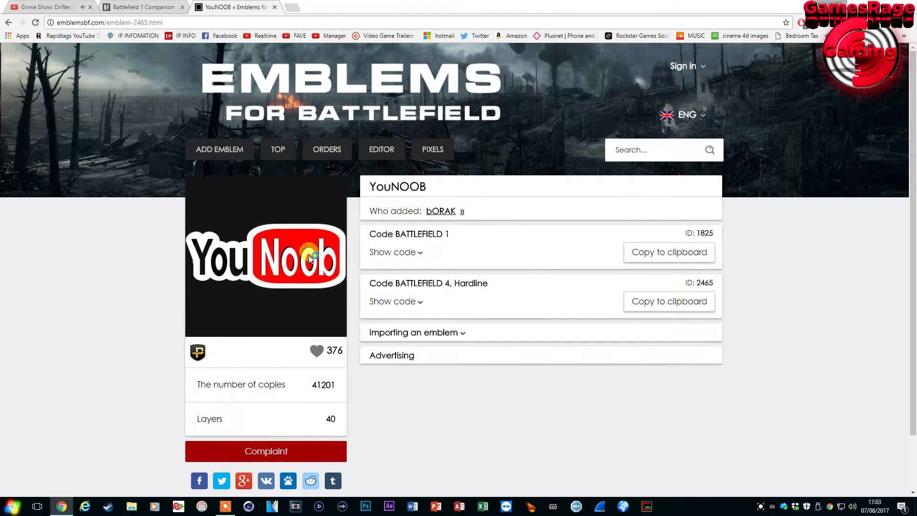
pyautogui.scroll(-2, 81, 239)
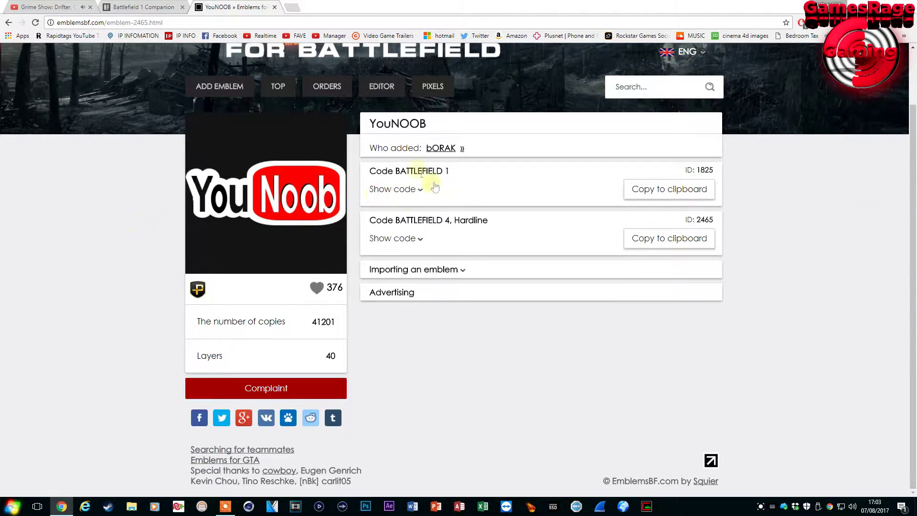
pyautogui.moveTo(398, 221); pyautogui.dragTo(470, 221)
pyautogui.click(440, 232)
pyautogui.click(415, 190)
pyautogui.click(424, 222)
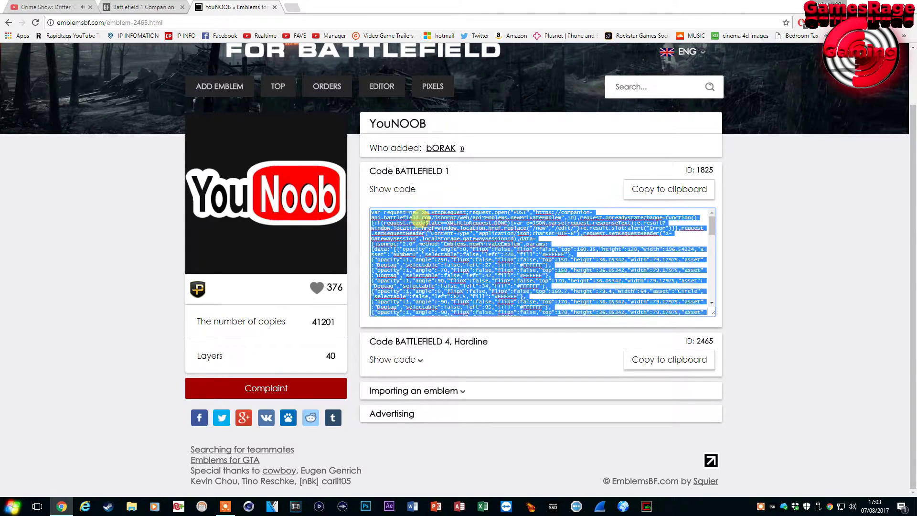
pyautogui.rightClick(424, 223)
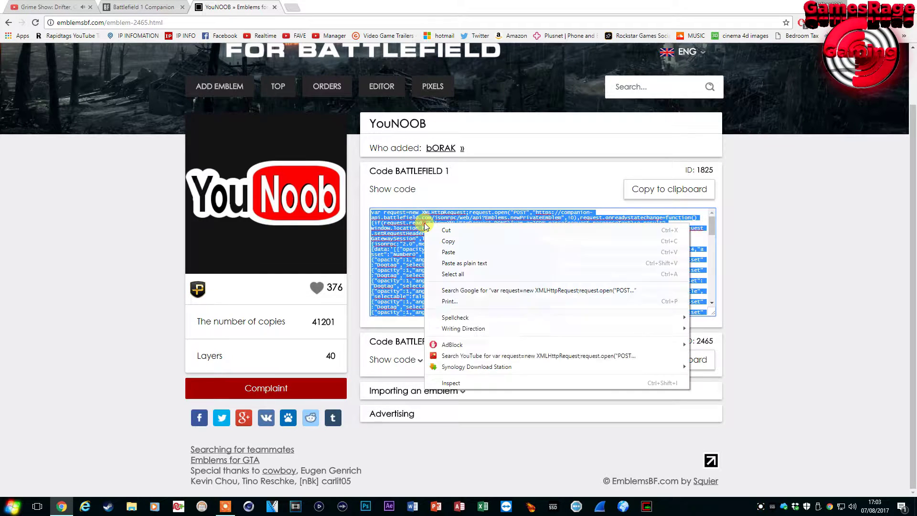
pyautogui.click(446, 242)
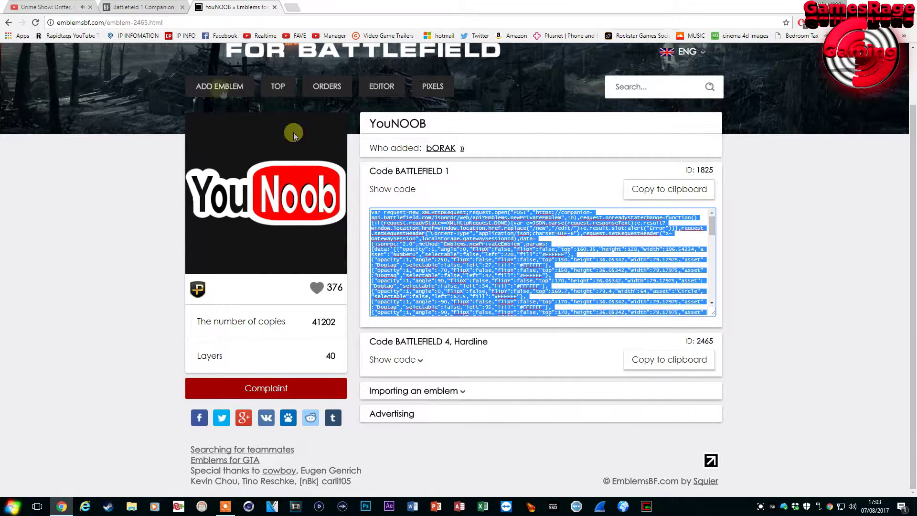
pyautogui.click(144, 6)
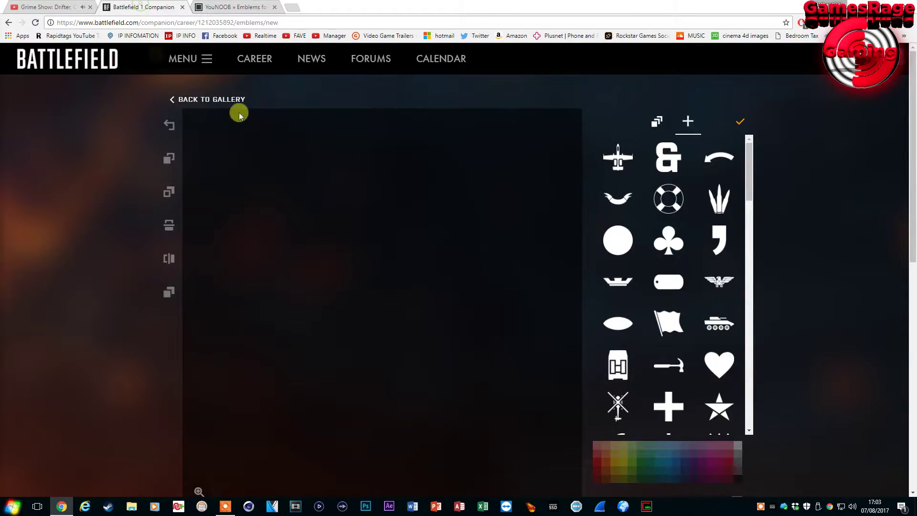
# Paste the copied YouNoob code into the DevTools Console and run it to import the emblem
pyautogui.rightClick(356, 237)
pyautogui.click(380, 284)
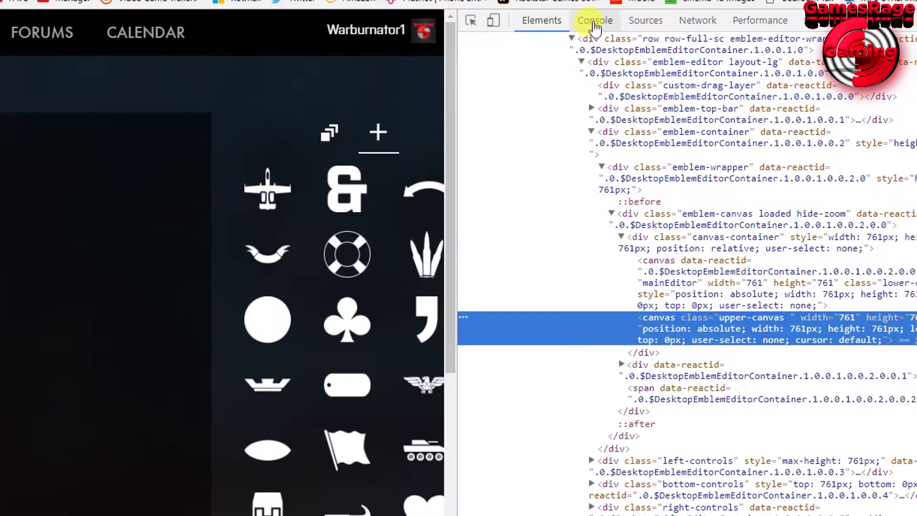
pyautogui.click(595, 27)
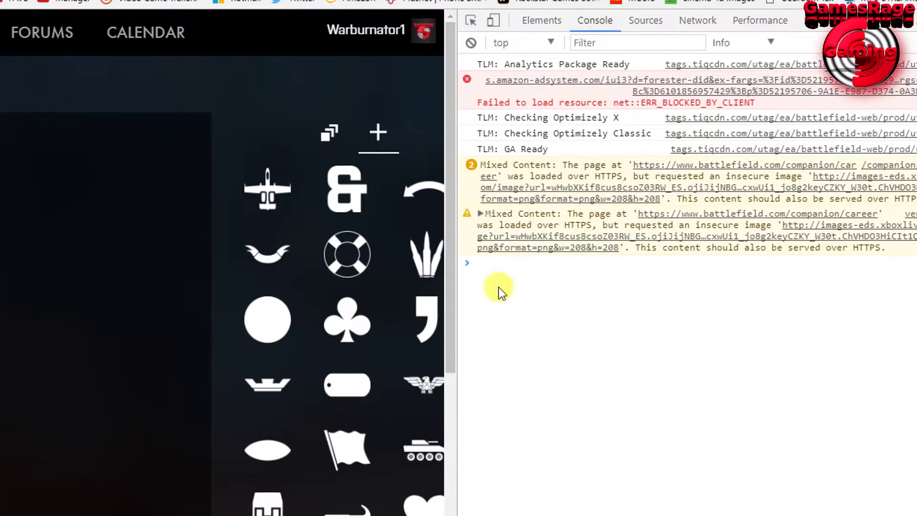
pyautogui.click(498, 264)
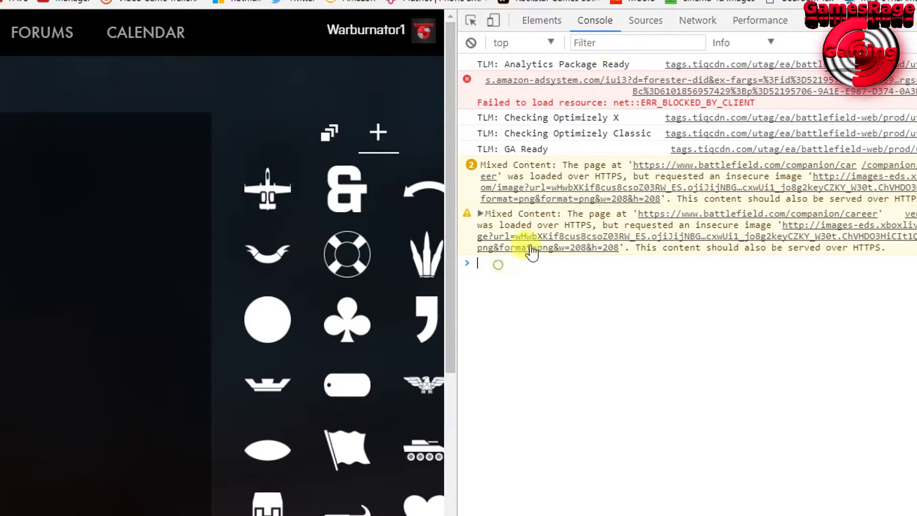
pyautogui.rightClick(498, 266)
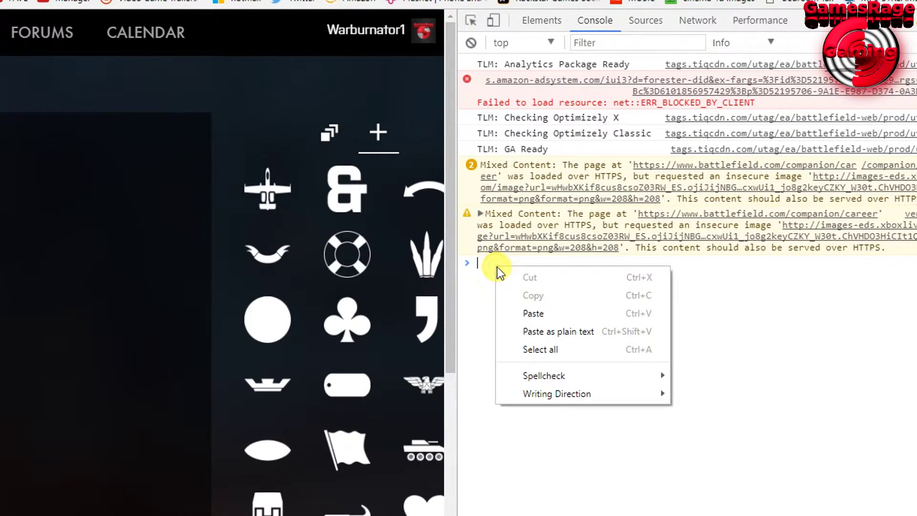
pyautogui.click(530, 313)
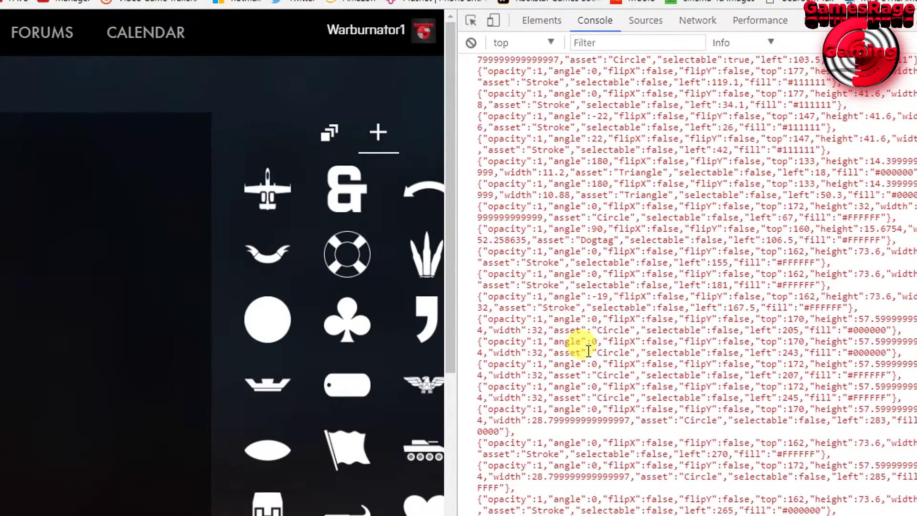
pyautogui.press('Return')
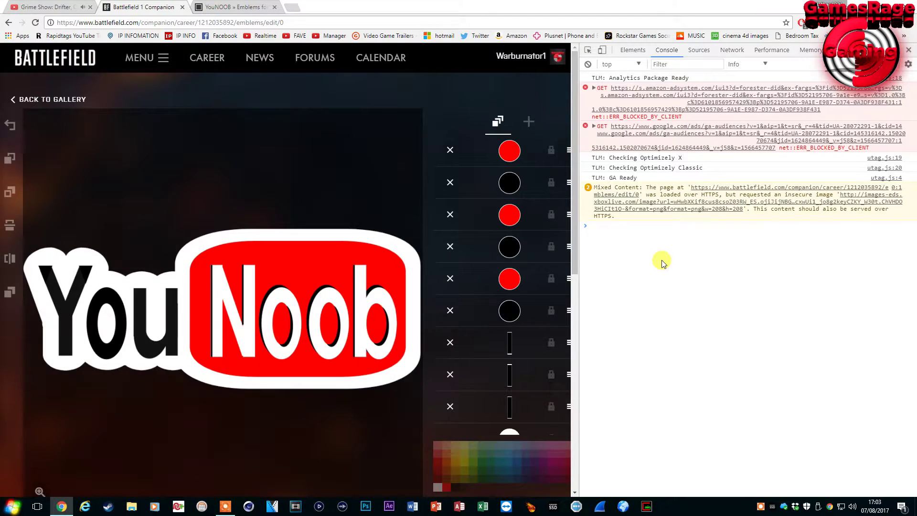
# Close DevTools, save the imported YouNoob emblem, and equip it
pyautogui.click(909, 50)
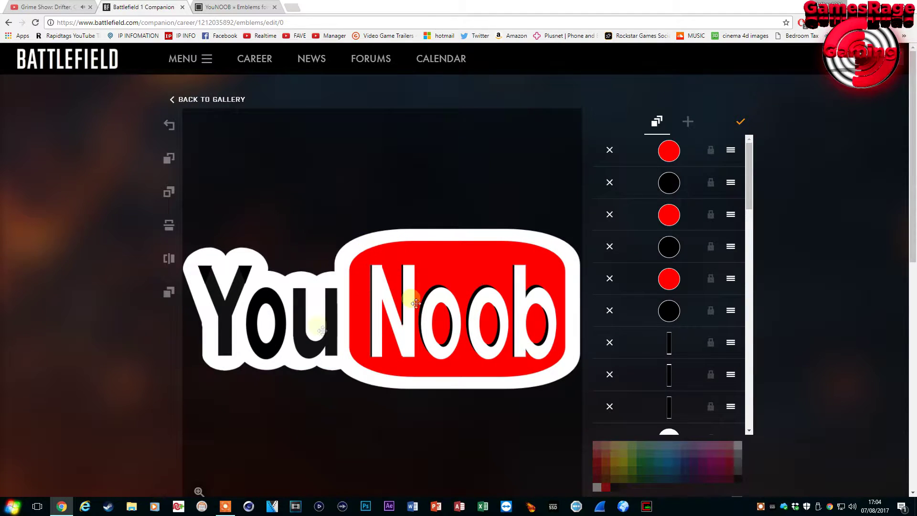
pyautogui.click(740, 121)
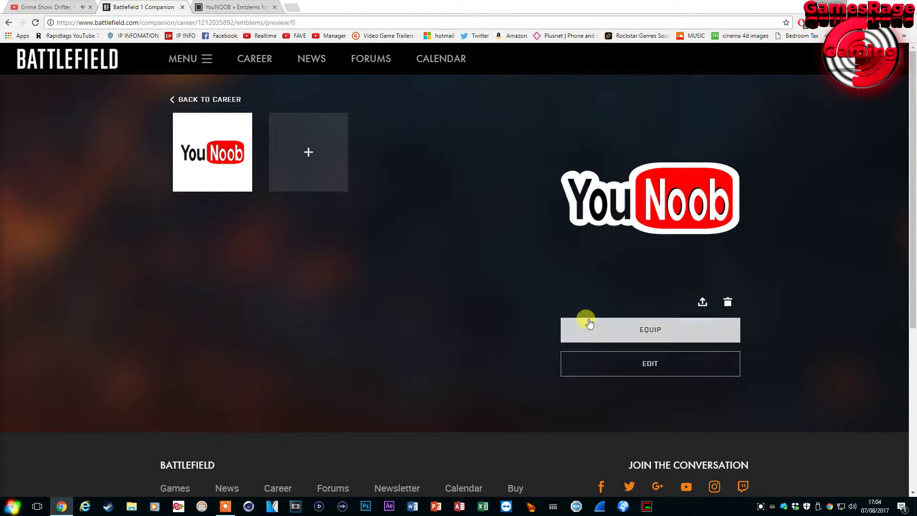
pyautogui.click(657, 330)
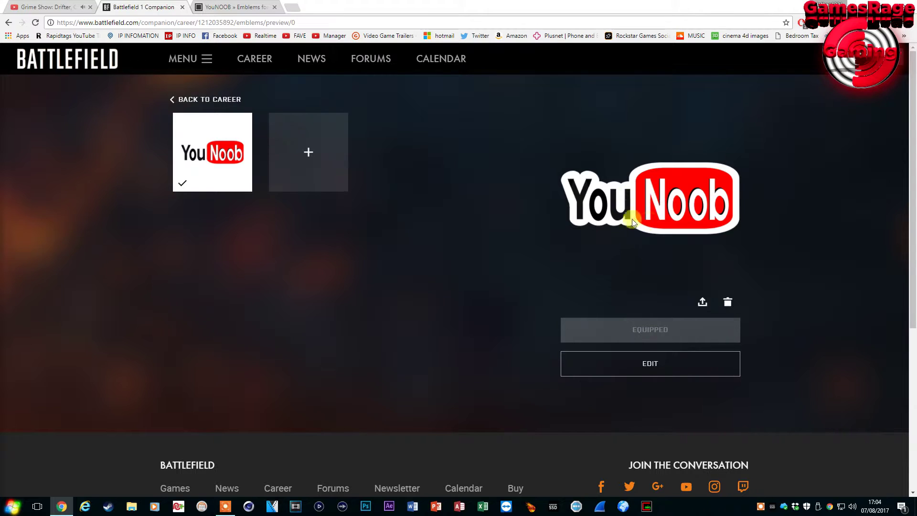
pyautogui.moveTo(633, 221); pyautogui.dragTo(620, 137)
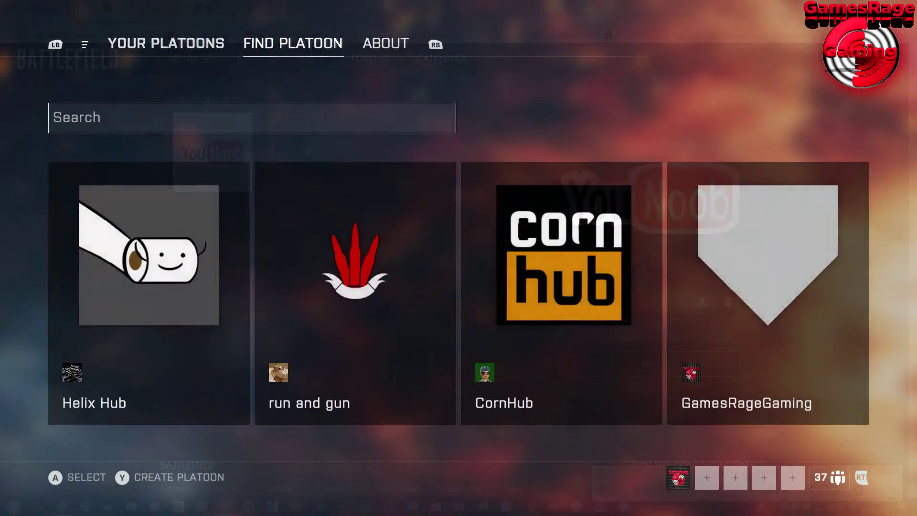
# Back out of Find Platoon to the Your Platoons page
pyautogui.press('Escape')
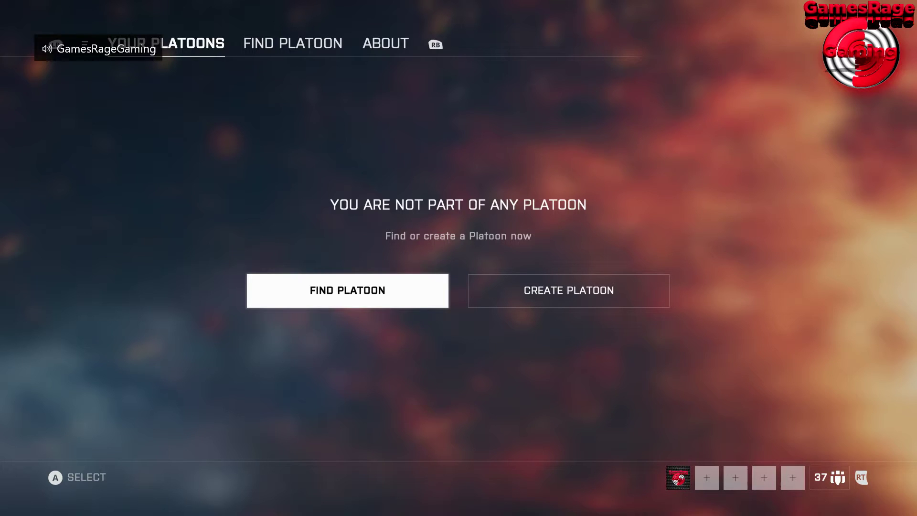
# Open the Create Platoon form and name the platoon eee
pyautogui.press('Right')
pyautogui.press('Return')
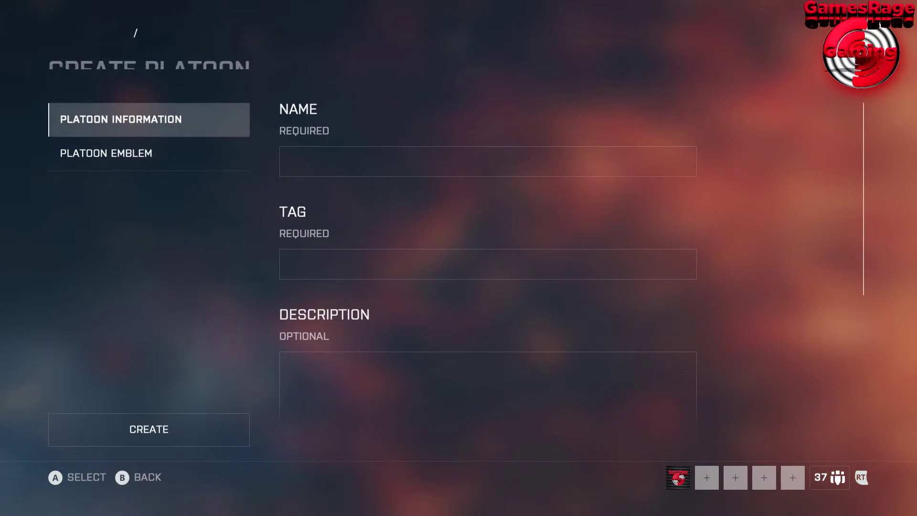
pyautogui.press('Right')
pyautogui.press('Return')
pyautogui.press('Left')
pyautogui.press('Left')
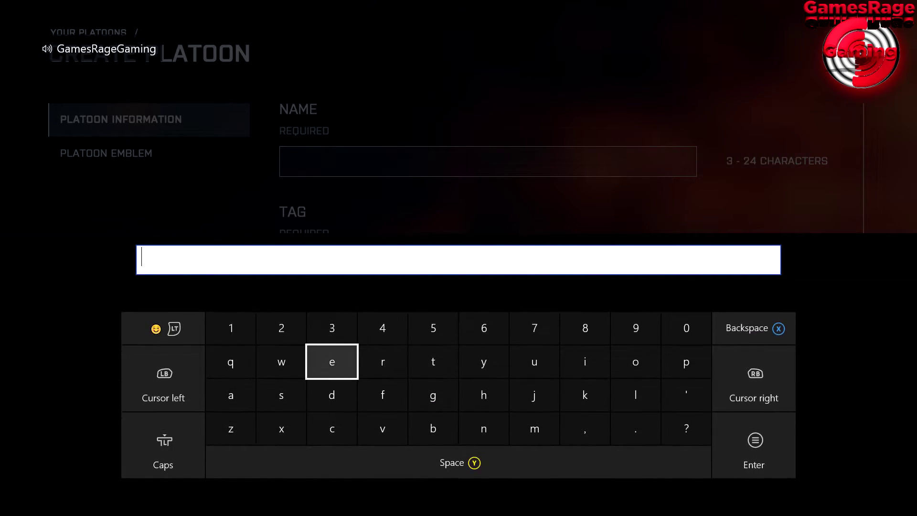
pyautogui.write('eee')
pyautogui.press('Return')
# Enter eee as the platoon Tag and Description
pyautogui.press('Down')
pyautogui.press('Return')
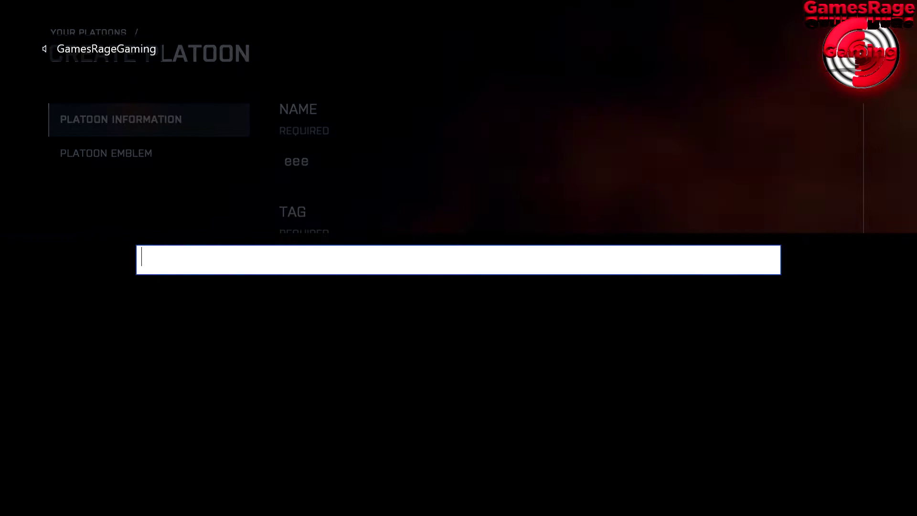
pyautogui.press('Left')
pyautogui.press('Left')
pyautogui.write('eee')
pyautogui.press('Return')
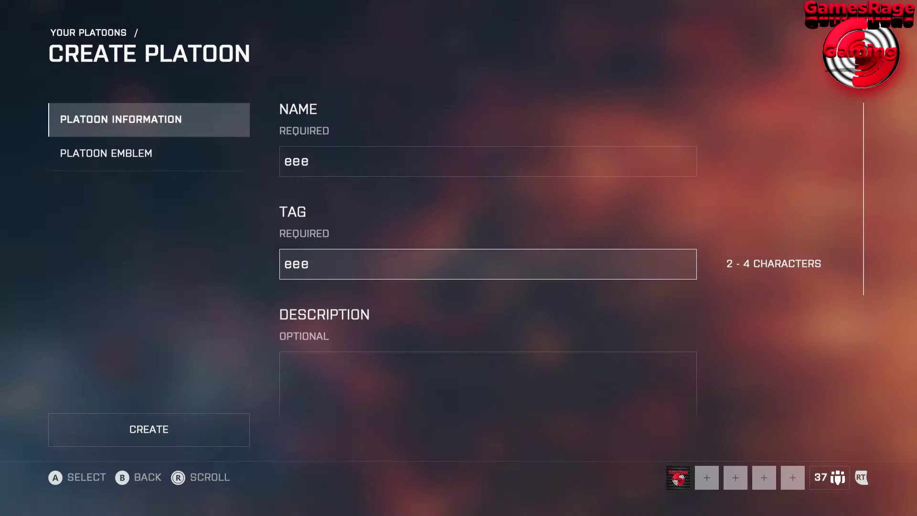
pyautogui.press('Return')
pyautogui.press('Left')
pyautogui.press('Left')
pyautogui.write('eee')
pyautogui.press('Return')
# Choose YouNoob as the Platoon Emblem and create the platoon
pyautogui.press('Down')
pyautogui.press('Down')
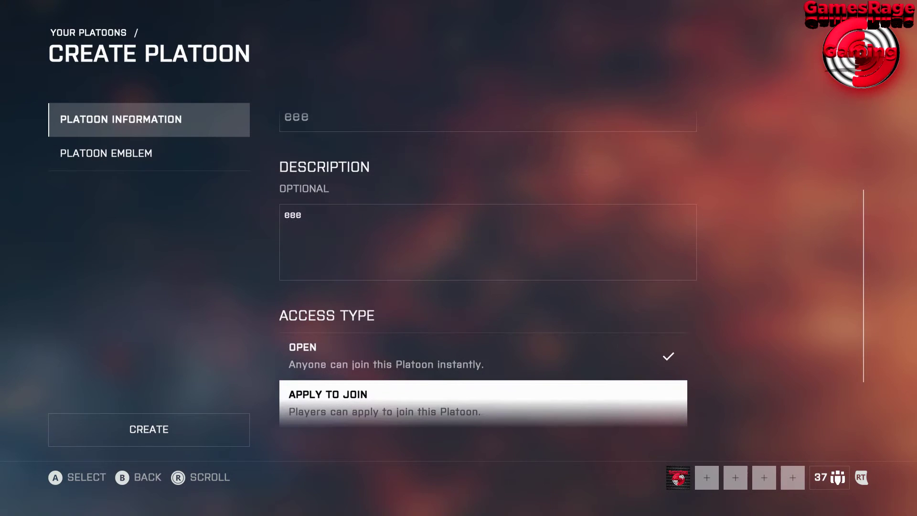
pyautogui.press('Up')
pyautogui.press('Left')
pyautogui.press('Down')
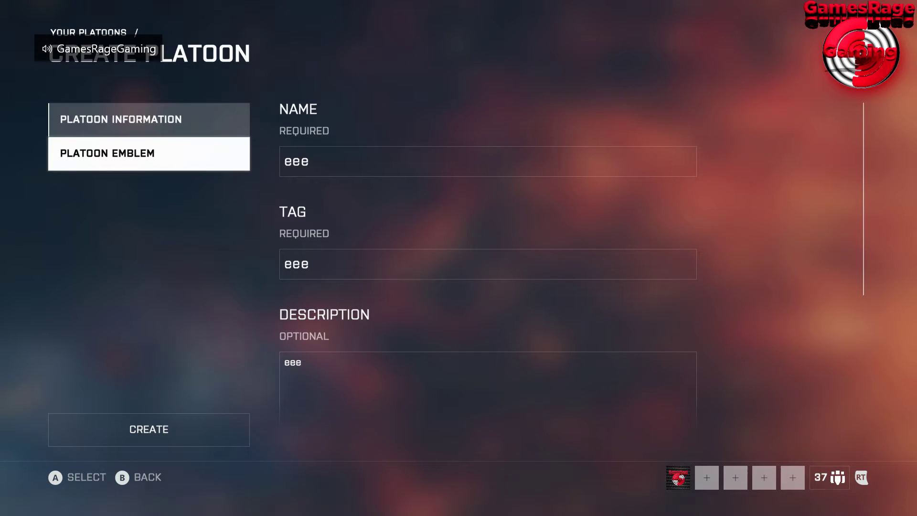
pyautogui.press('Return')
pyautogui.press('Right')
pyautogui.press('Right')
pyautogui.press('Return')
pyautogui.press('Down')
pyautogui.press('Return')
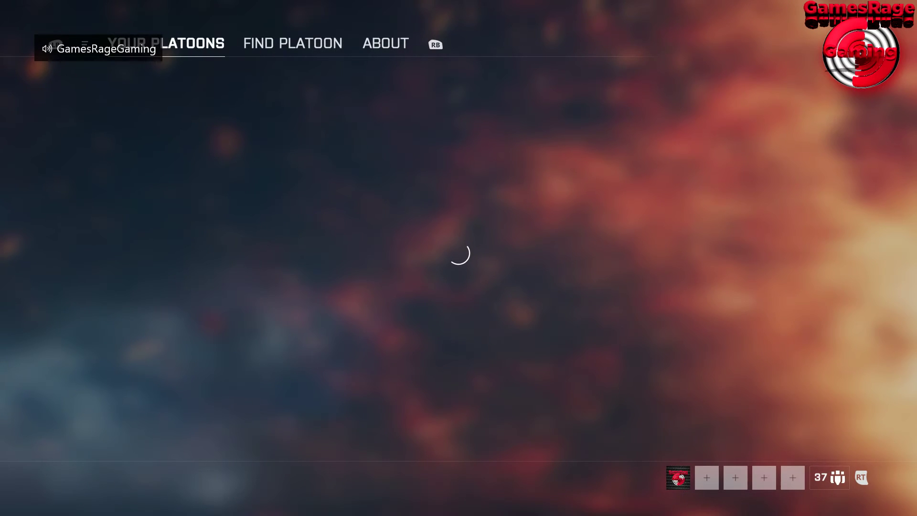